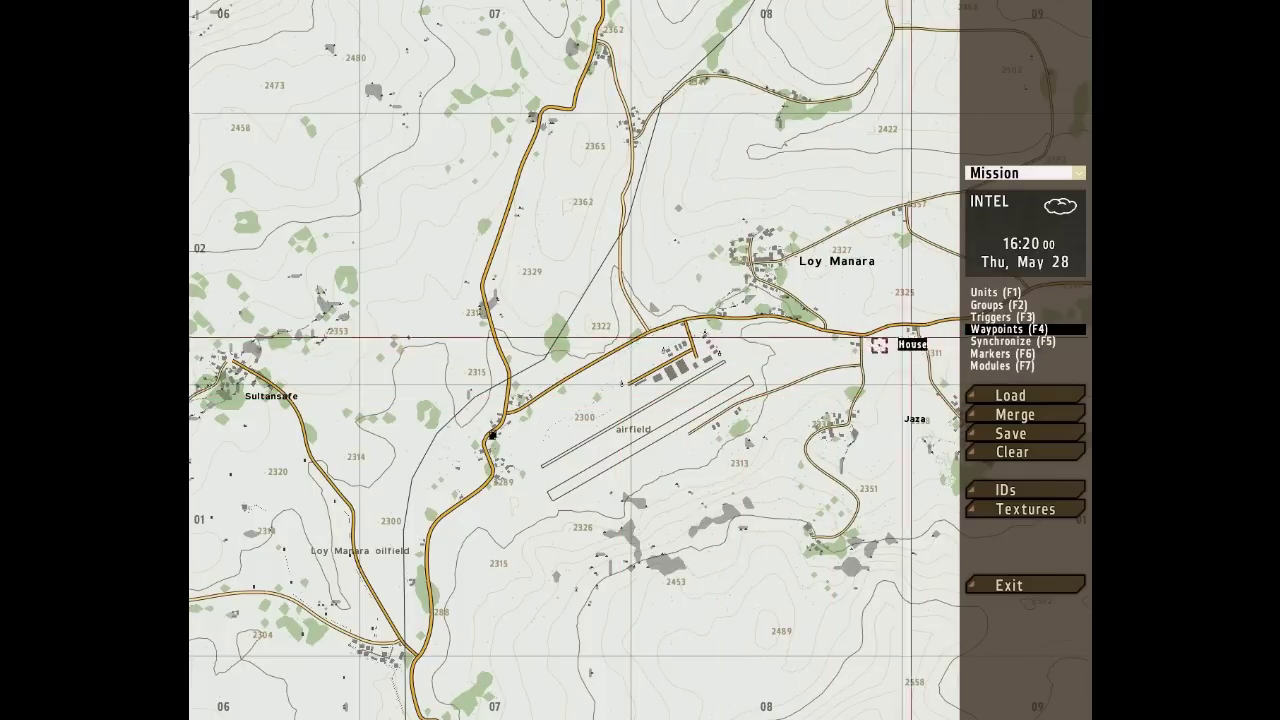
Switch to Triggers (F3), drop a trigger beside the airfield, and bring up its Edit effects dialog.
{"action": "left_click", "coordinate": [998, 318]}
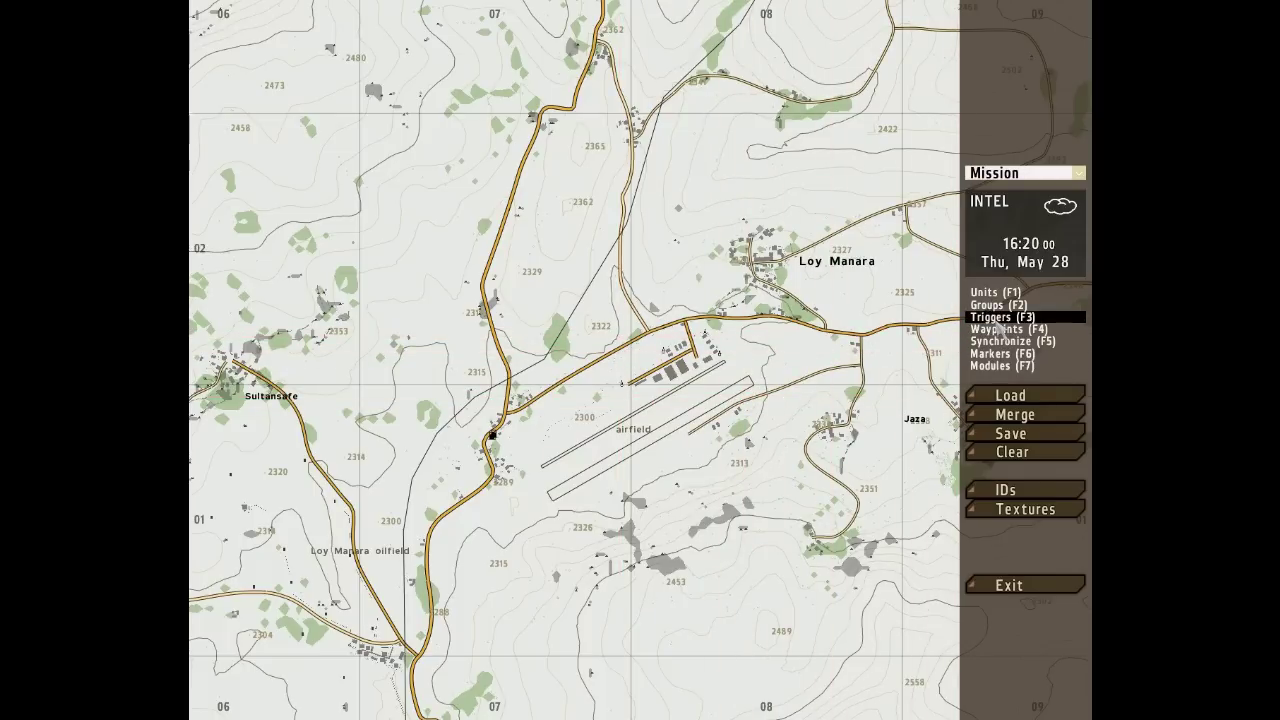
{"action": "double_click", "coordinate": [611, 402]}
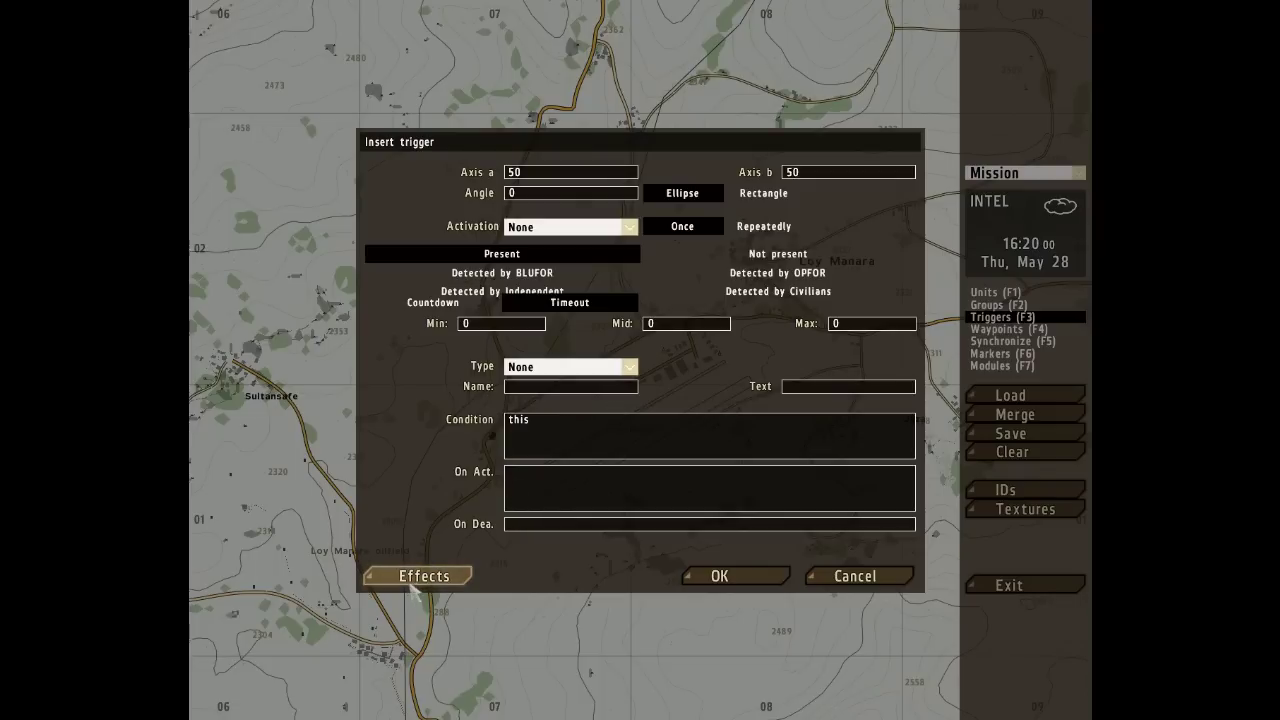
{"action": "left_click", "coordinate": [421, 578]}
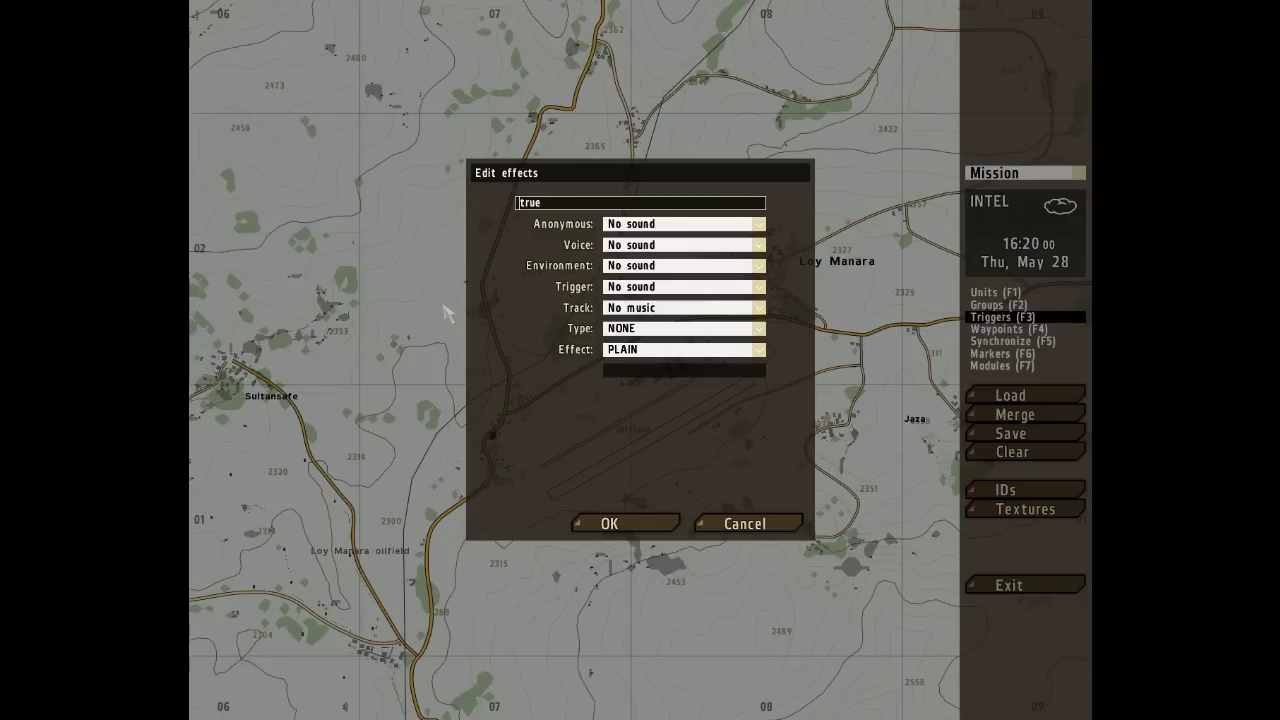
Choose Rain as the trigger's Environment sound, leaving the other sound slots at No sound.
{"action": "left_click", "coordinate": [669, 266]}
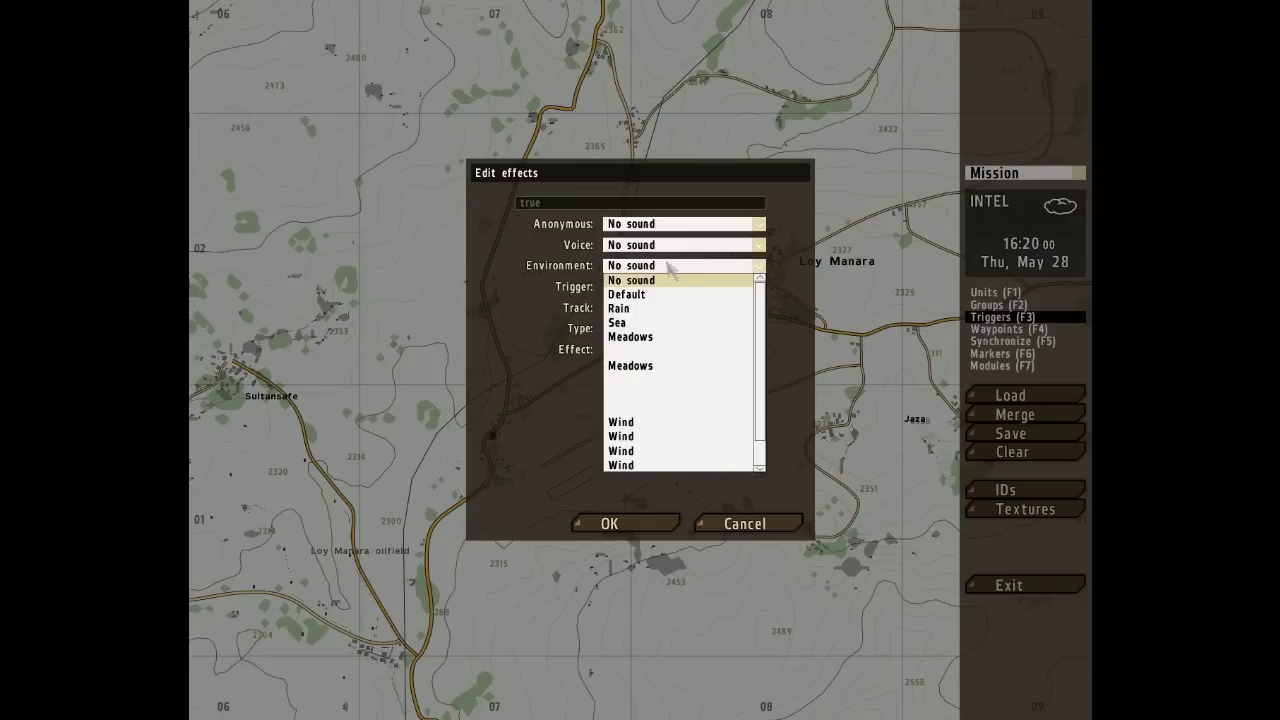
{"action": "left_click", "coordinate": [669, 266]}
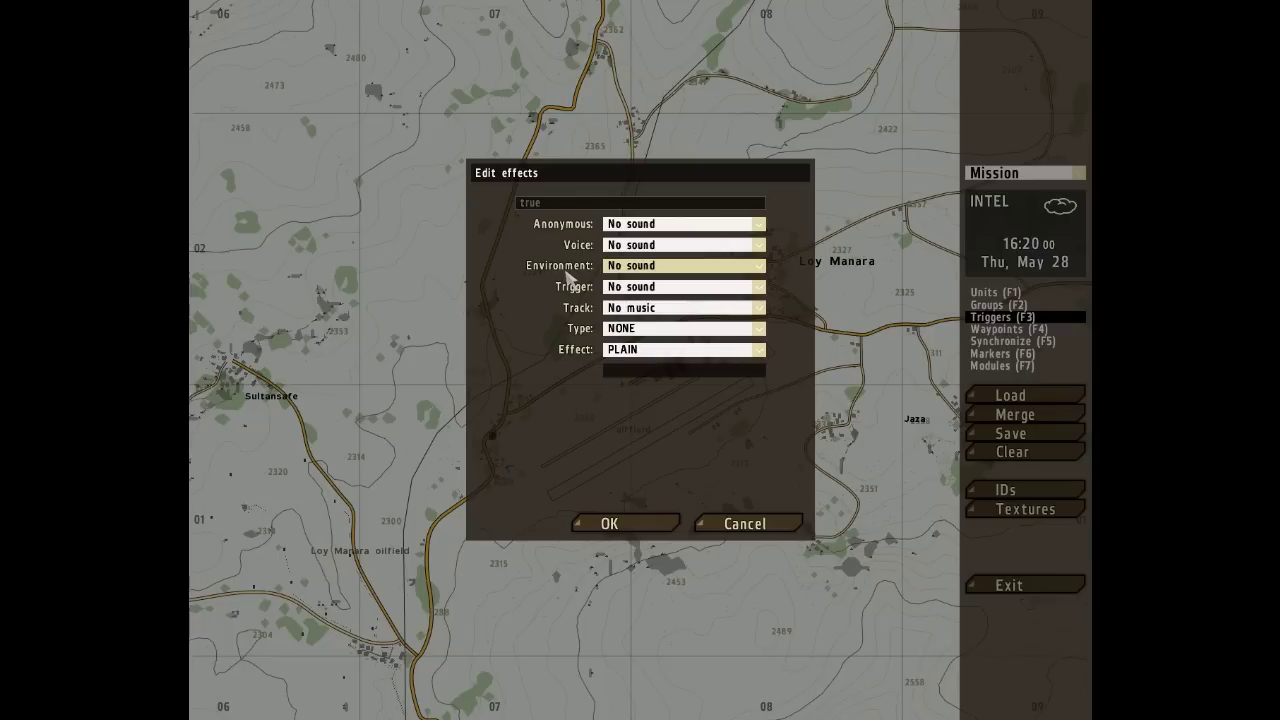
{"action": "left_click", "coordinate": [622, 266]}
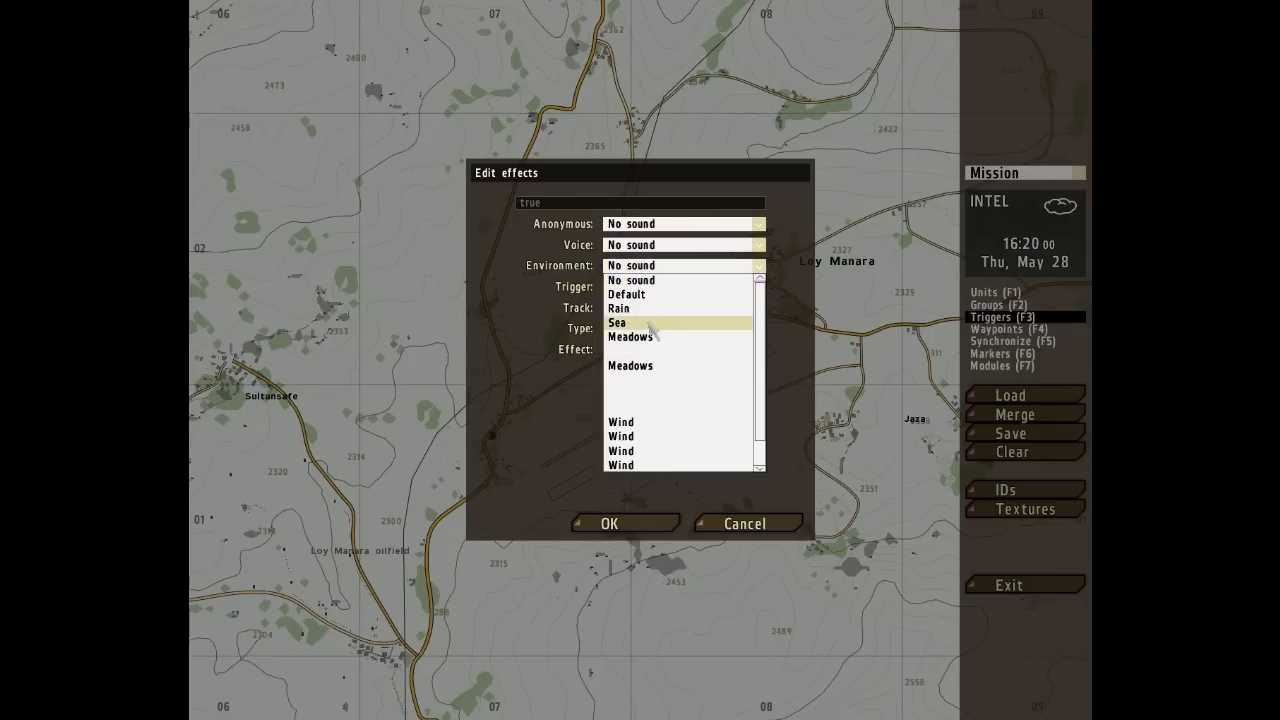
{"action": "scroll", "coordinate": [665, 340], "scroll_direction": "down", "scroll_amount": 2}
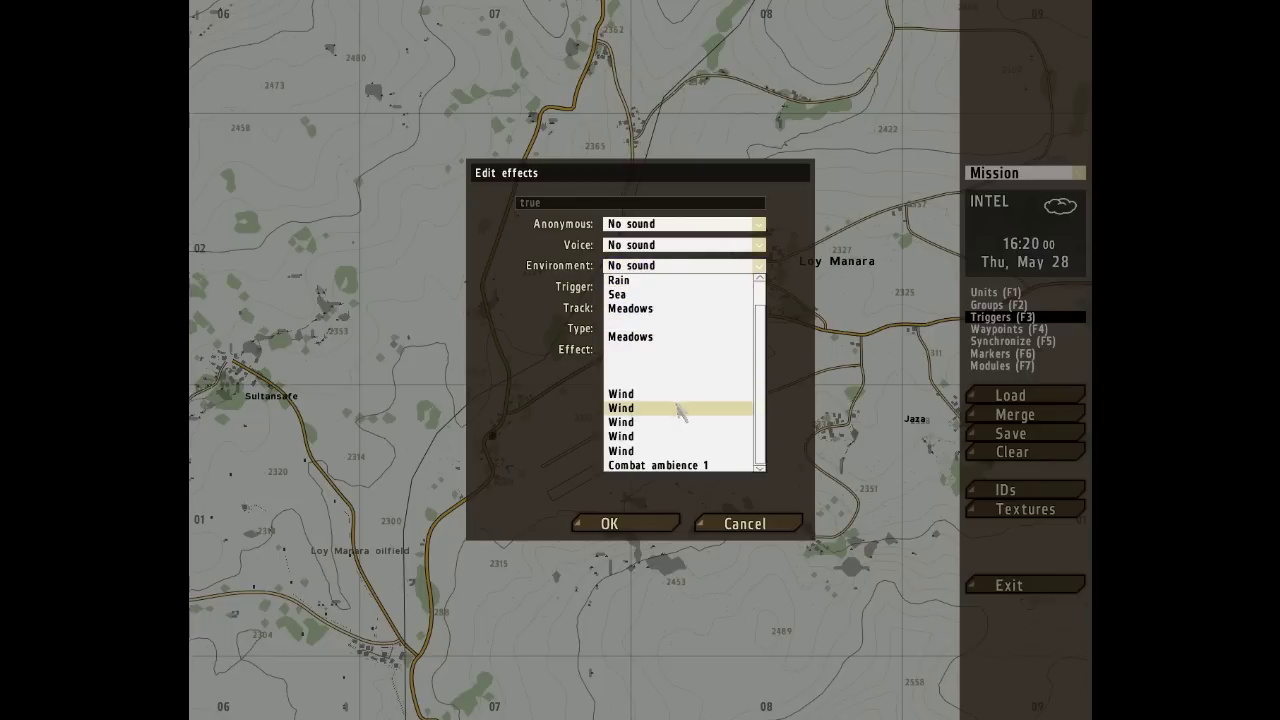
{"action": "scroll", "coordinate": [650, 313], "scroll_direction": "up", "scroll_amount": 2}
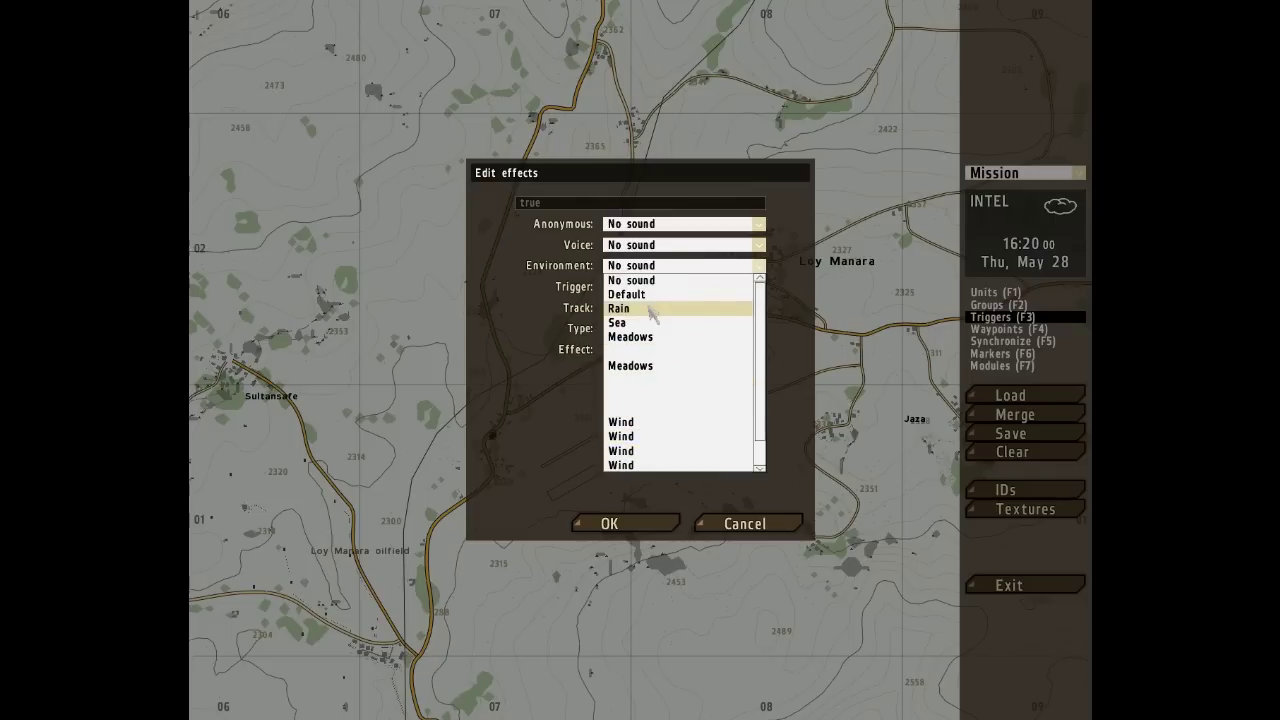
{"action": "left_click", "coordinate": [650, 311]}
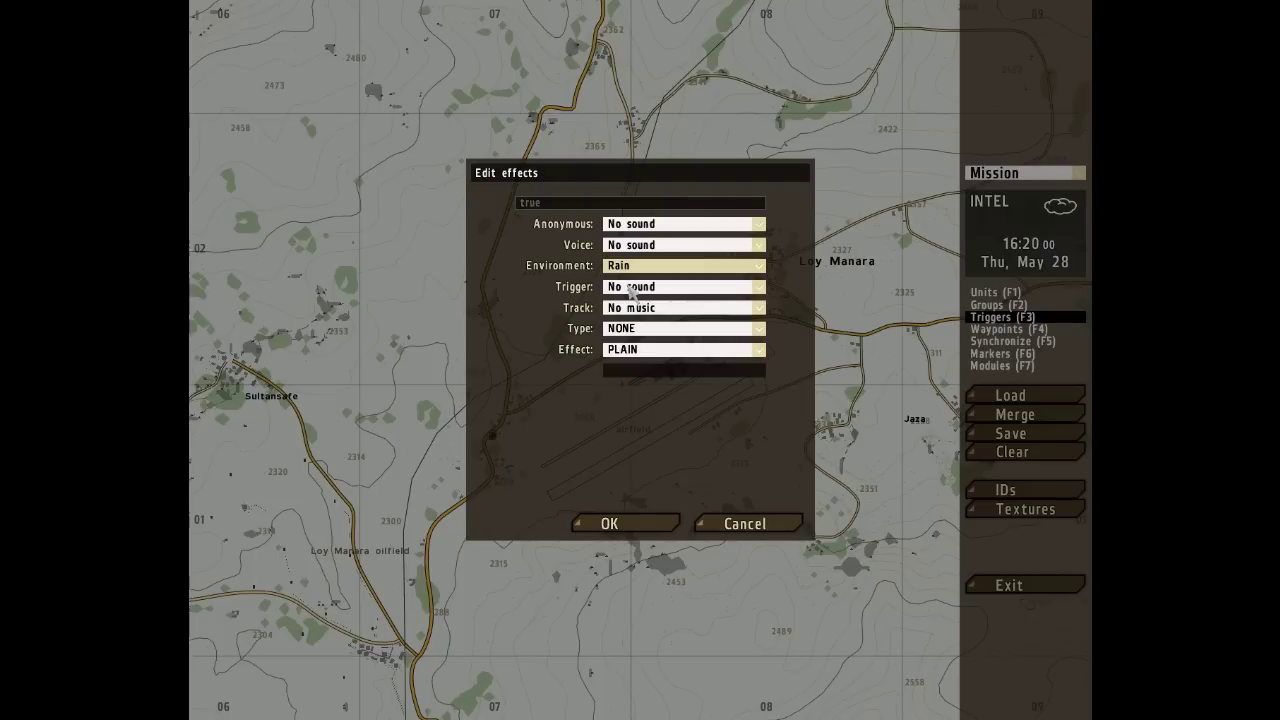
{"action": "left_click", "coordinate": [631, 288]}
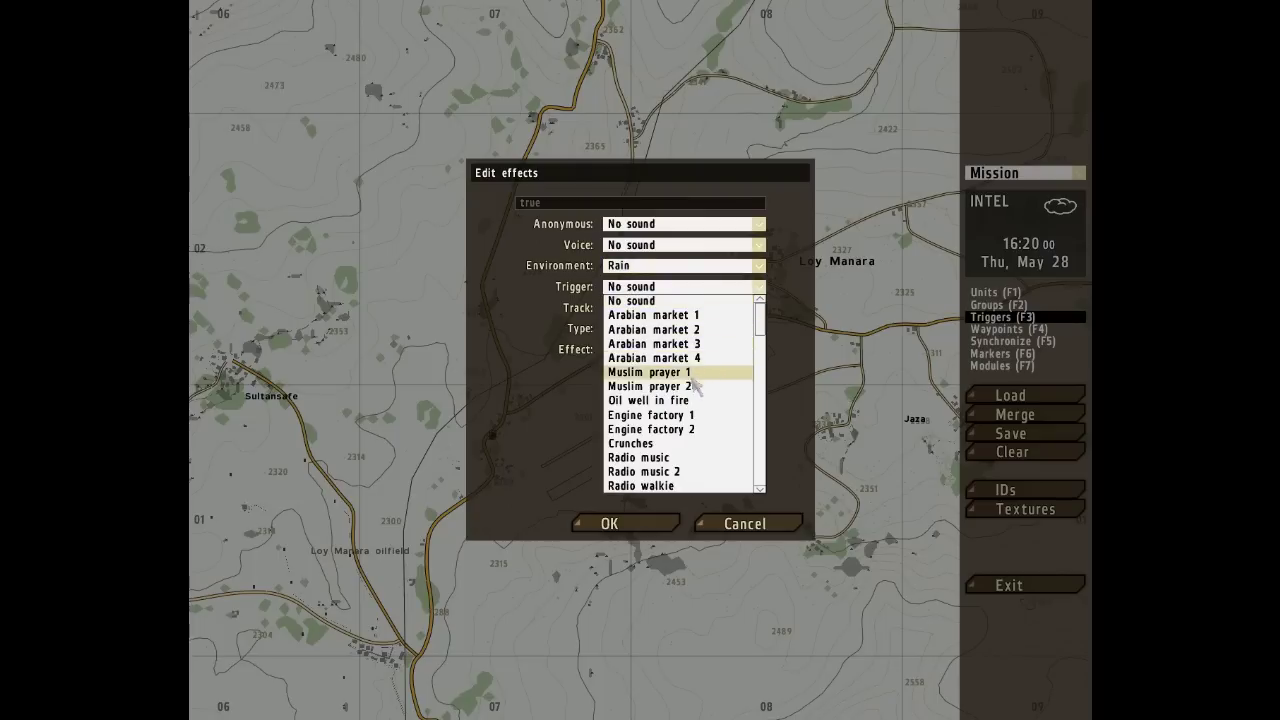
{"action": "scroll", "coordinate": [697, 372], "scroll_direction": "down", "scroll_amount": 1}
{"action": "scroll", "coordinate": [694, 380], "scroll_direction": "down", "scroll_amount": 1}
{"action": "scroll", "coordinate": [690, 385], "scroll_direction": "down", "scroll_amount": 6}
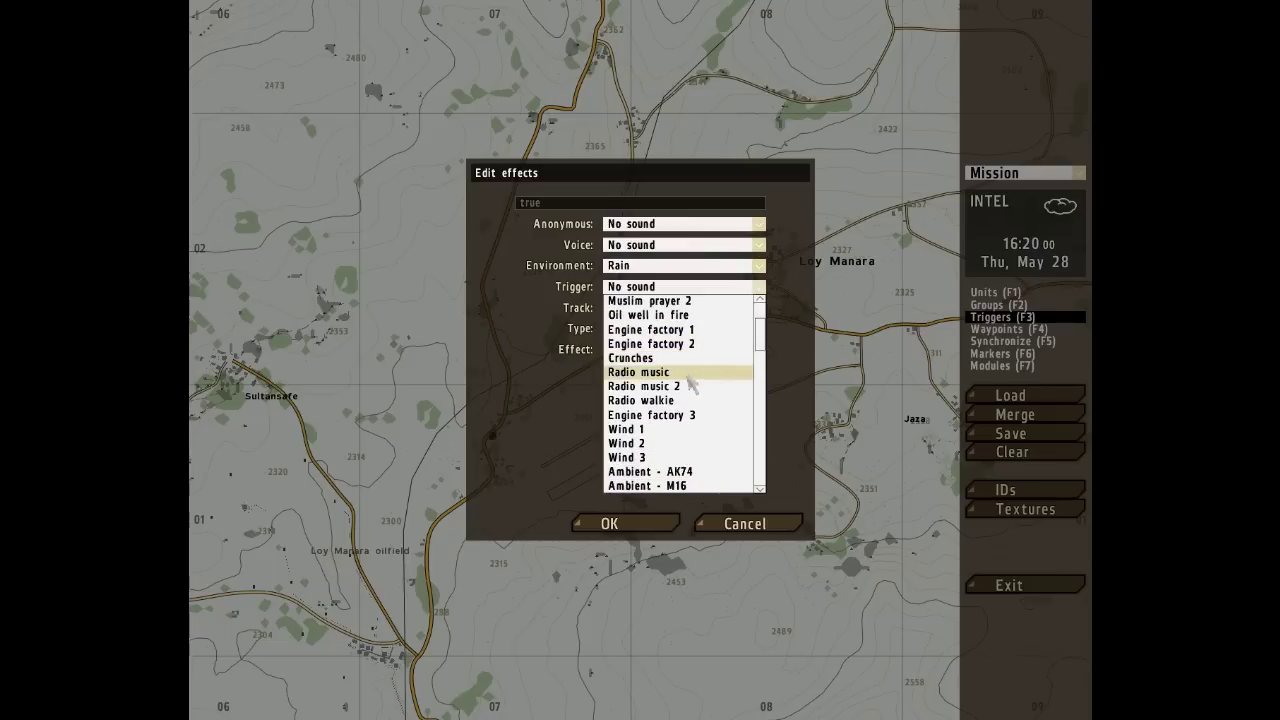
{"action": "scroll", "coordinate": [677, 398], "scroll_direction": "down", "scroll_amount": 4}
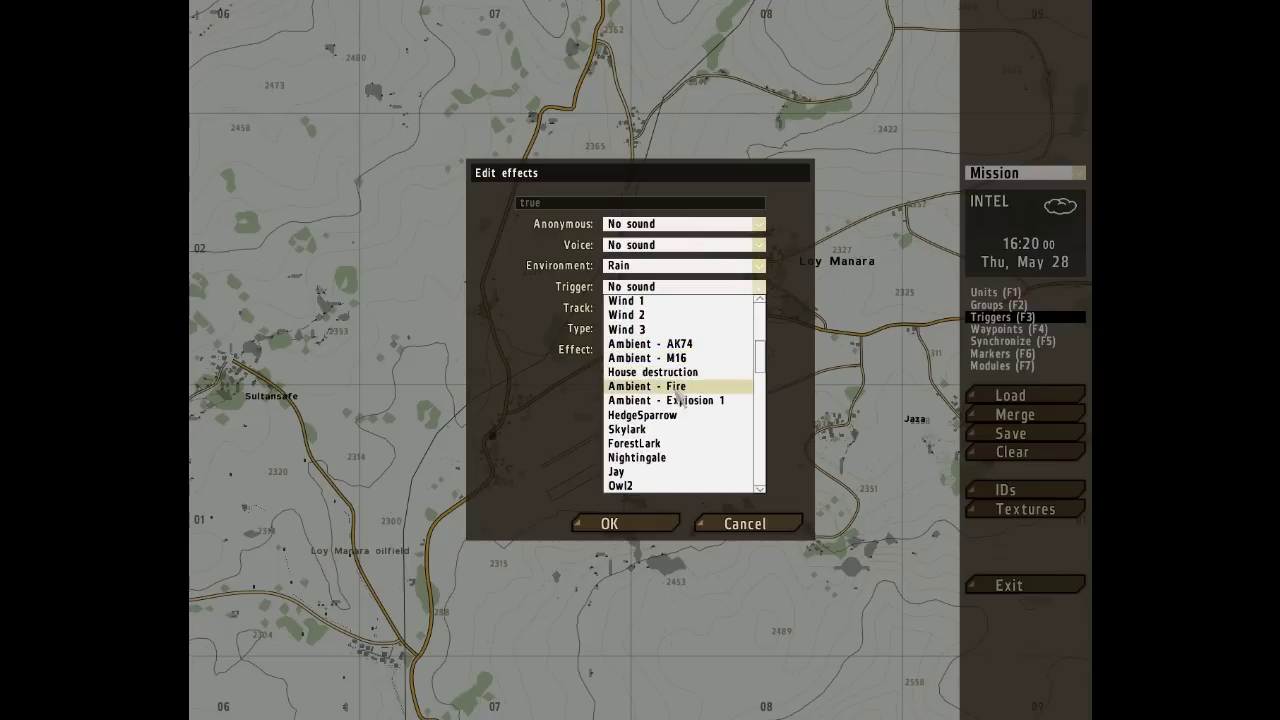
{"action": "scroll", "coordinate": [675, 396], "scroll_direction": "down", "scroll_amount": 1}
{"action": "scroll", "coordinate": [680, 390], "scroll_direction": "up", "scroll_amount": 6}
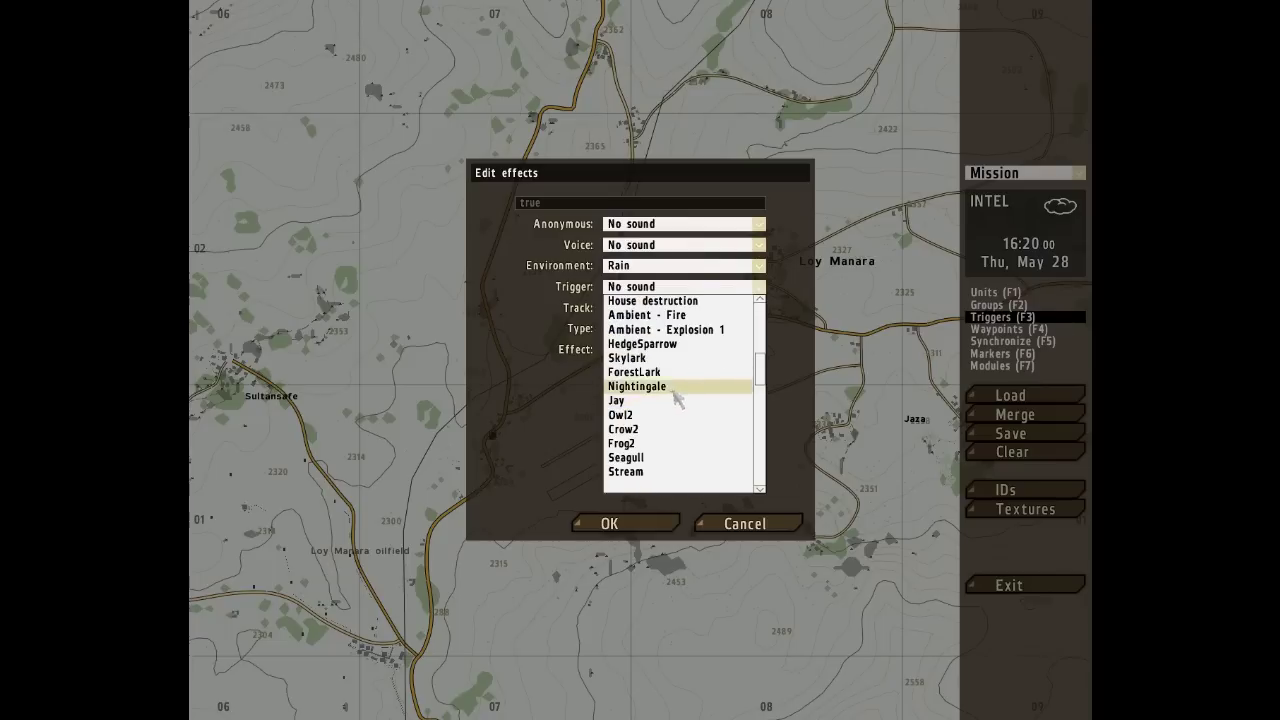
{"action": "scroll", "coordinate": [692, 376], "scroll_direction": "up", "scroll_amount": 3}
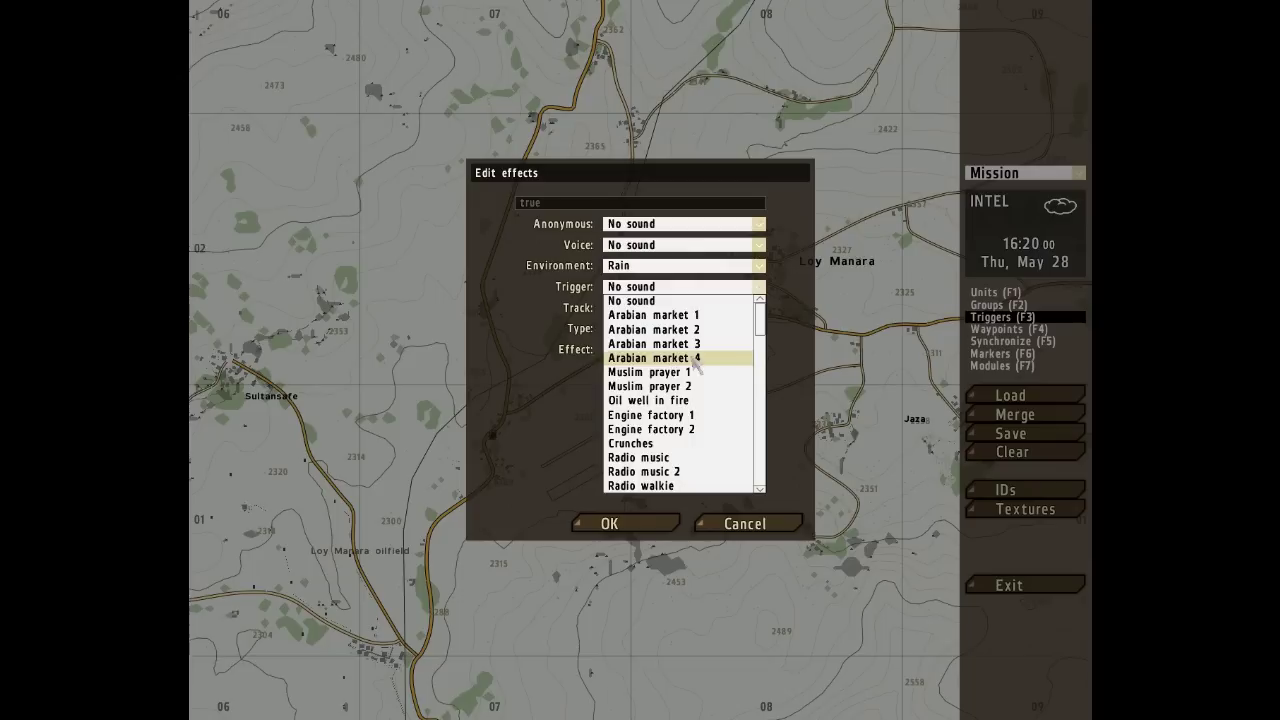
{"action": "left_click", "coordinate": [679, 300]}
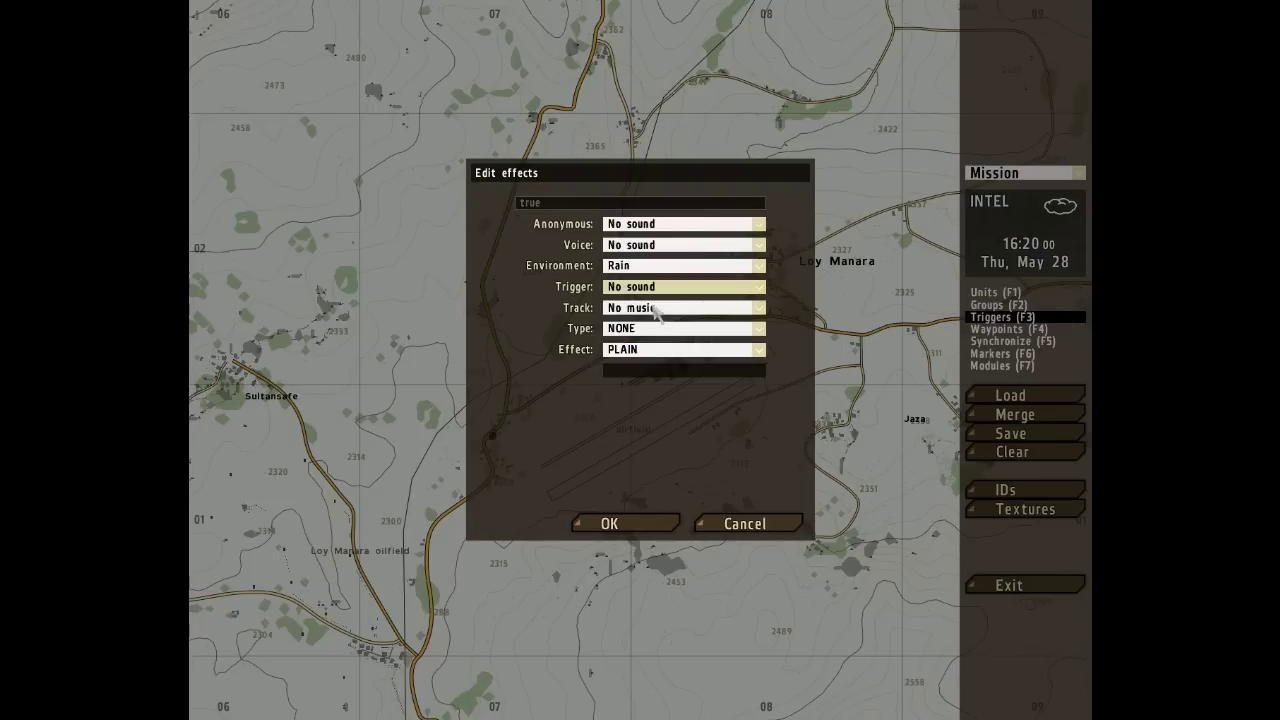
{"action": "left_click", "coordinate": [656, 310]}
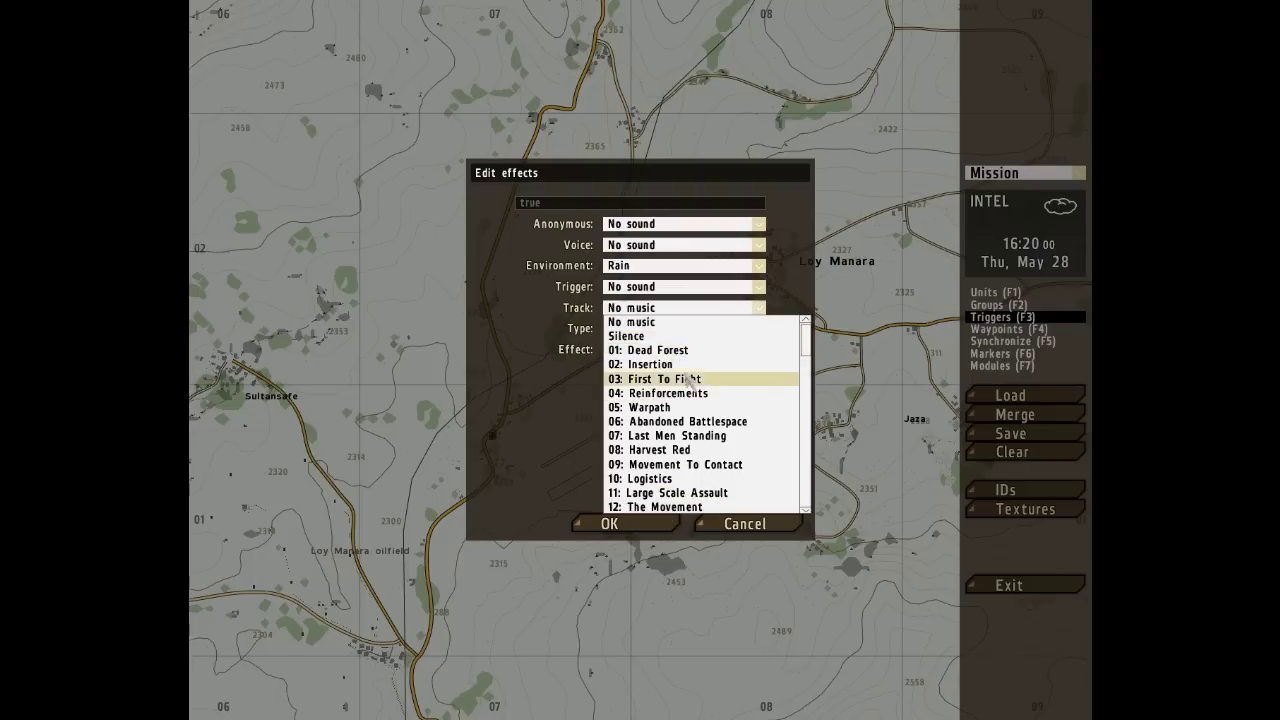
{"action": "left_click", "coordinate": [660, 323]}
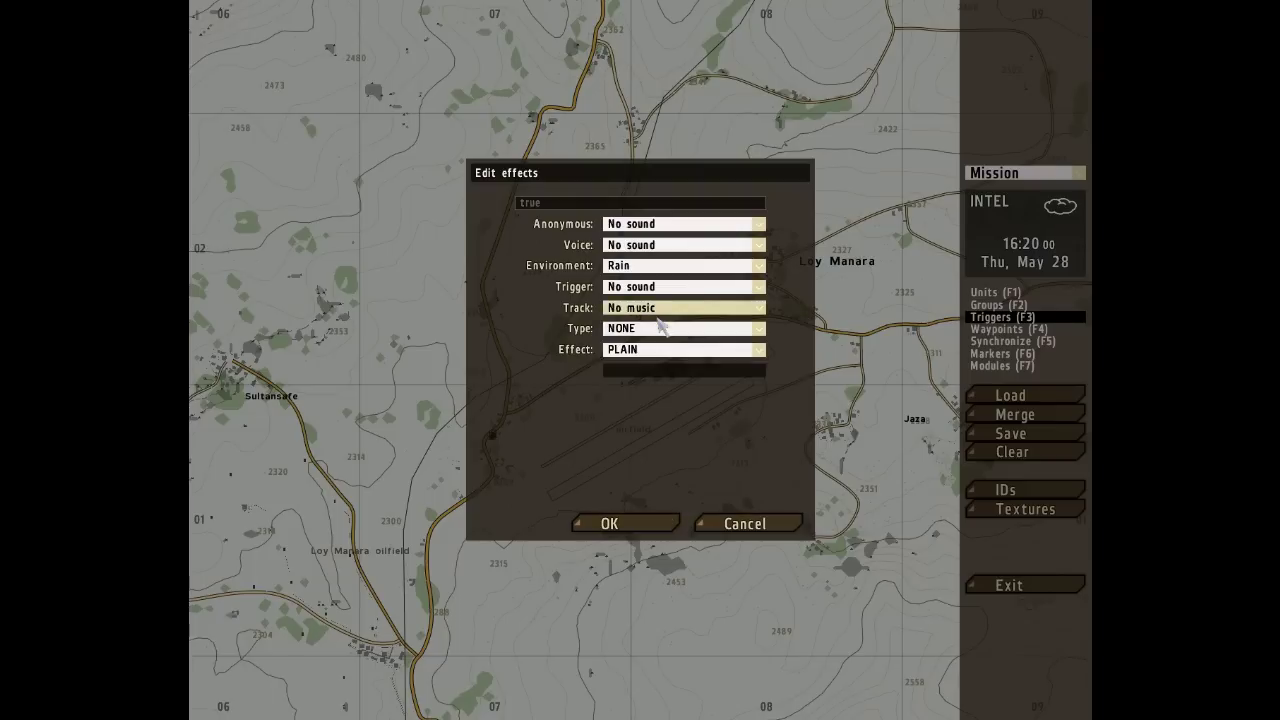
{"action": "left_click", "coordinate": [653, 330]}
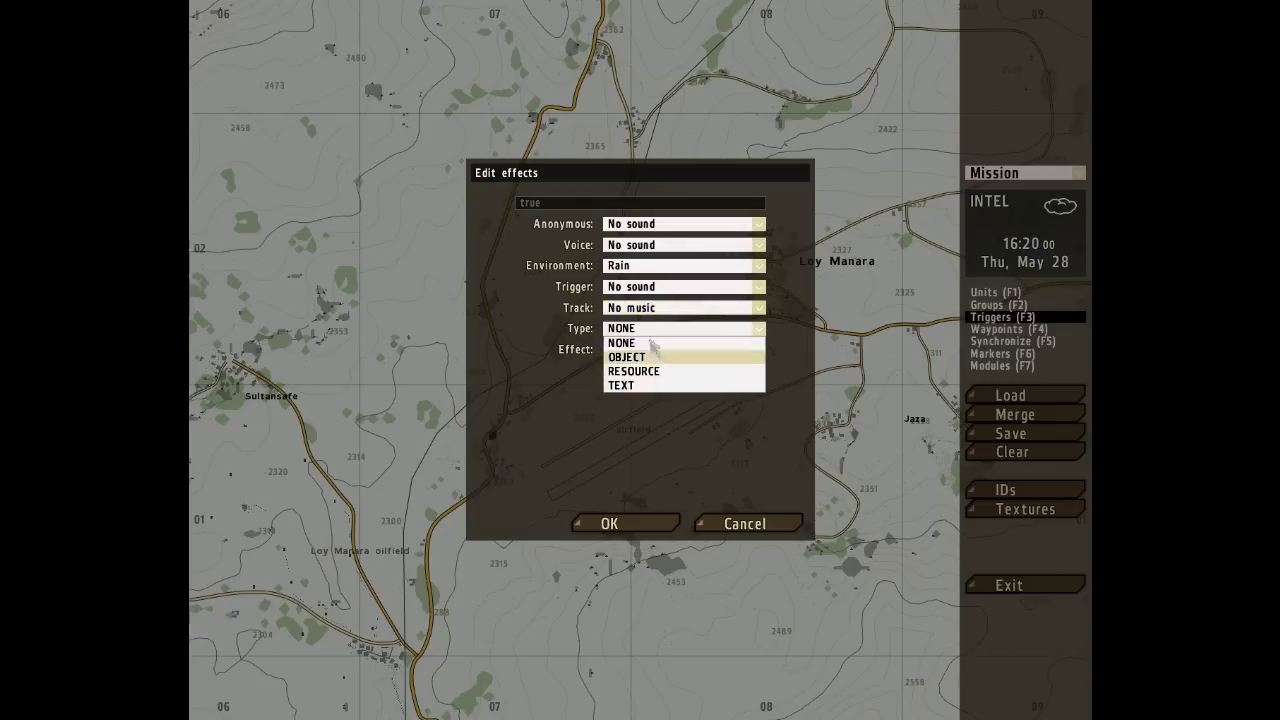
{"action": "left_click", "coordinate": [652, 341]}
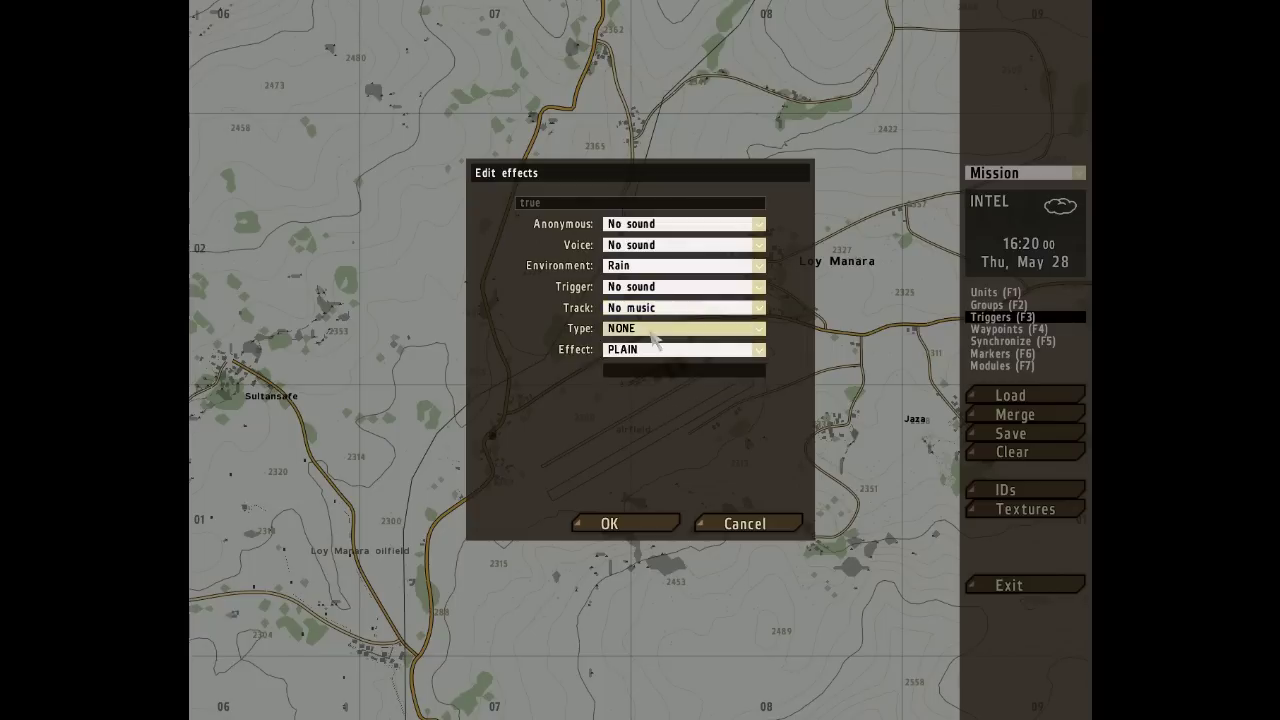
{"action": "left_click", "coordinate": [656, 332]}
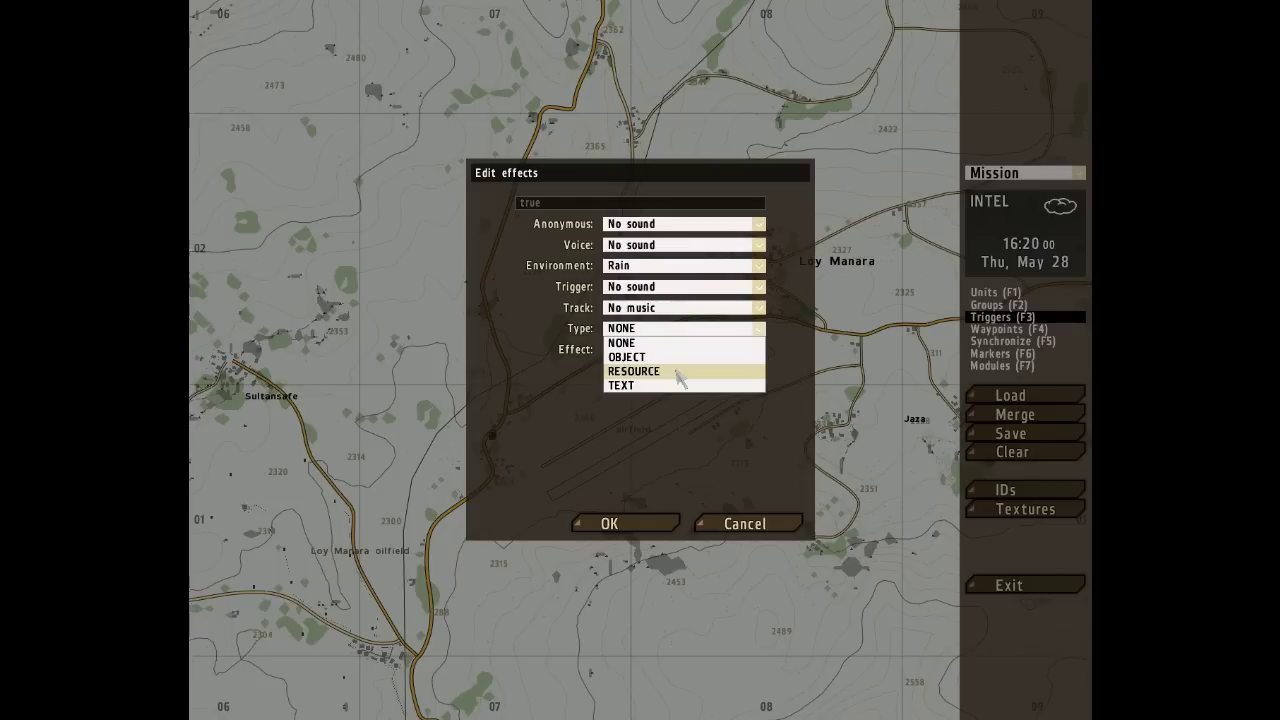
{"action": "left_click", "coordinate": [666, 386]}
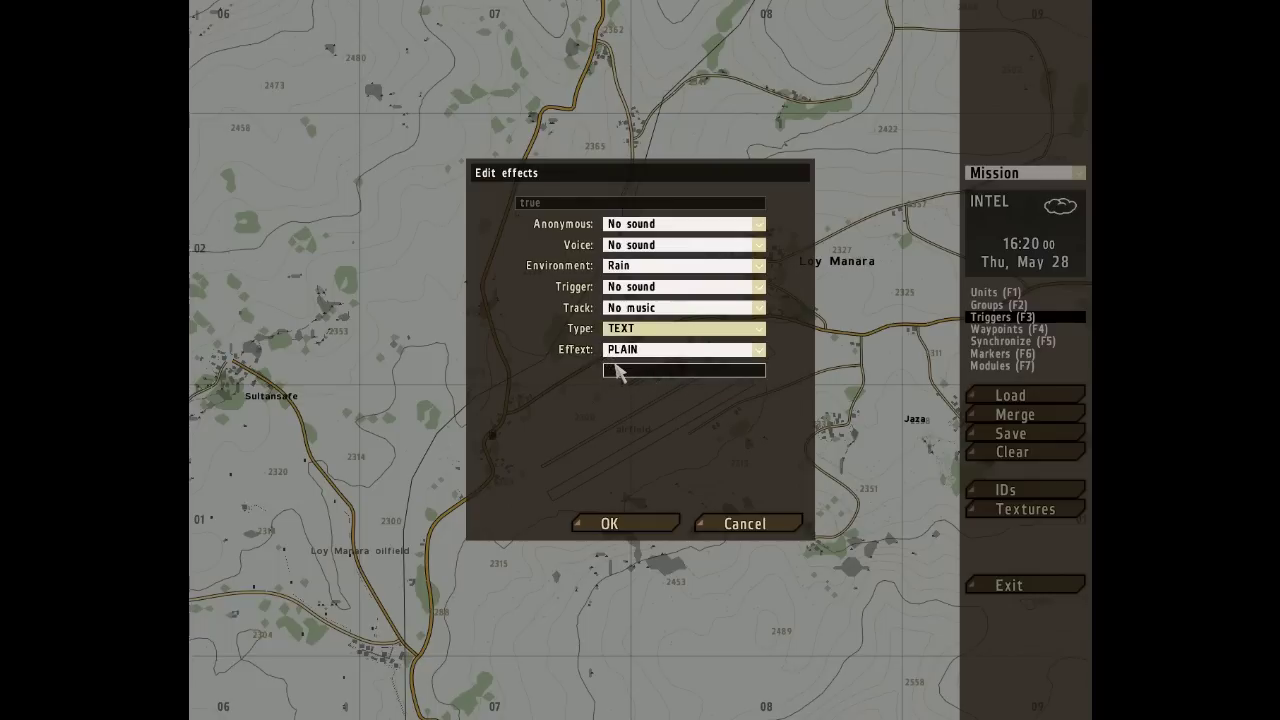
{"action": "left_click", "coordinate": [654, 351]}
{"action": "left_click", "coordinate": [659, 358]}
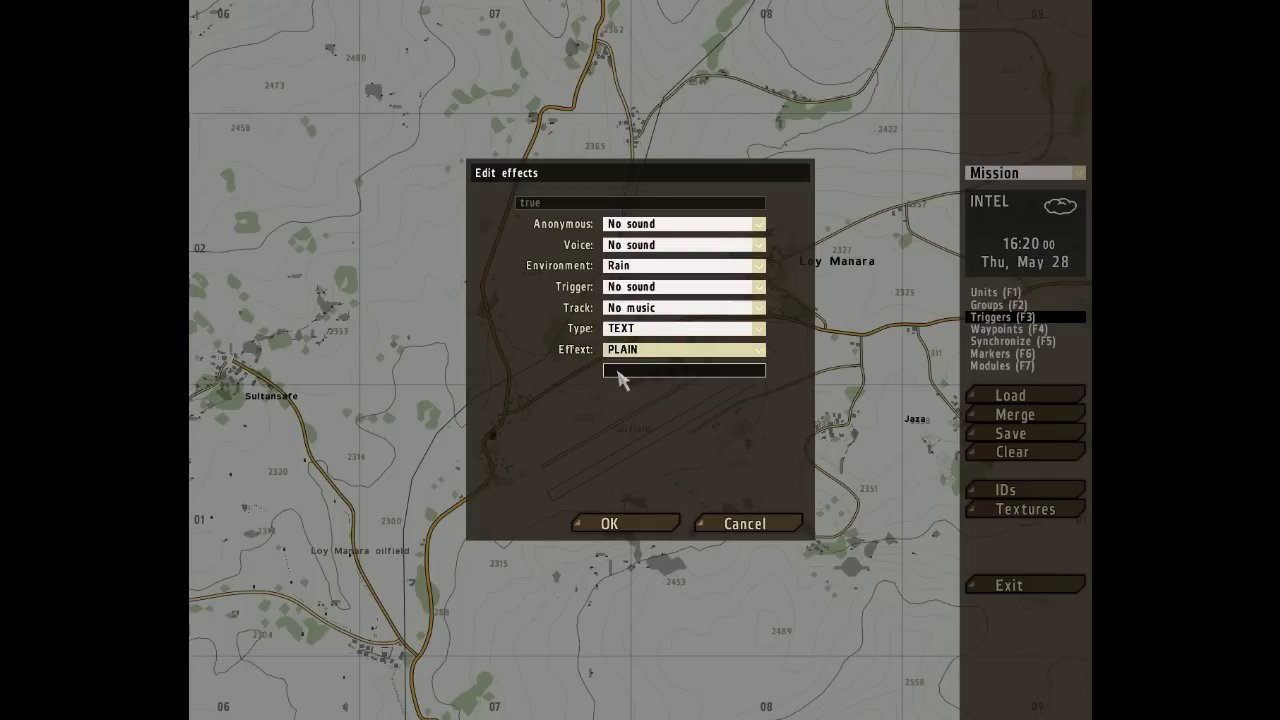
{"action": "left_click", "coordinate": [650, 331]}
{"action": "left_click", "coordinate": [651, 341]}
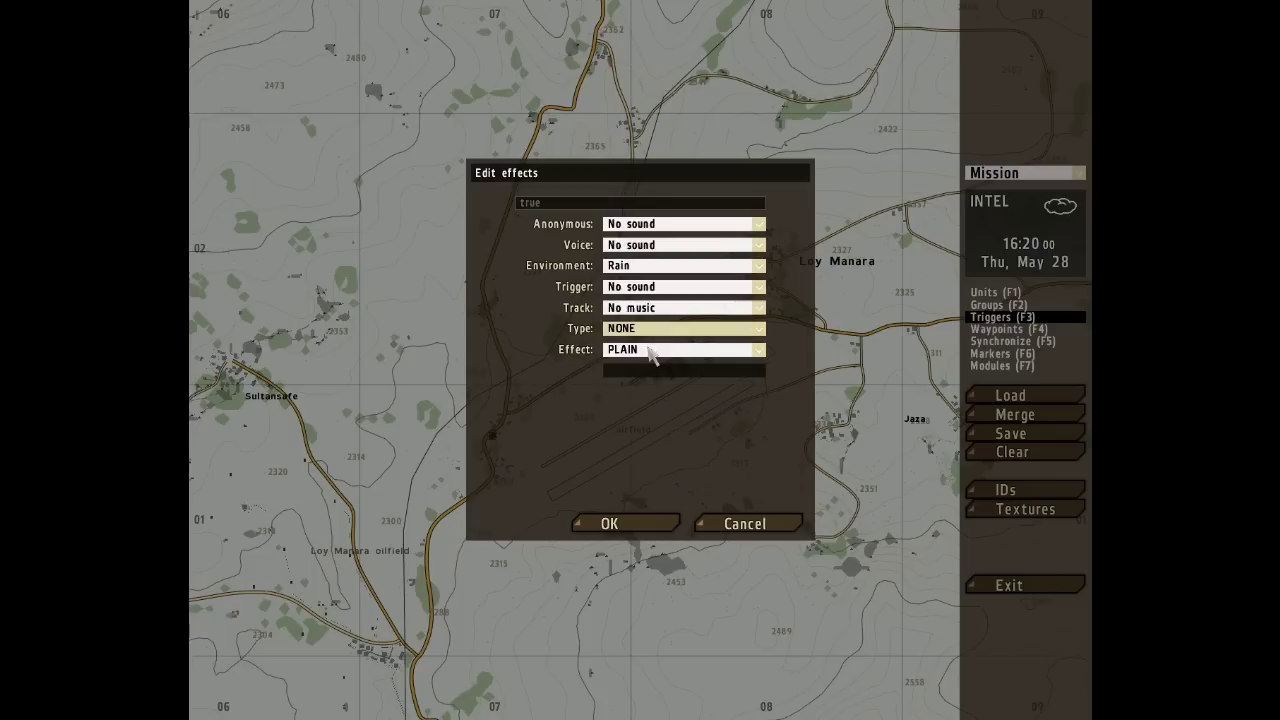
{"action": "left_click", "coordinate": [651, 352]}
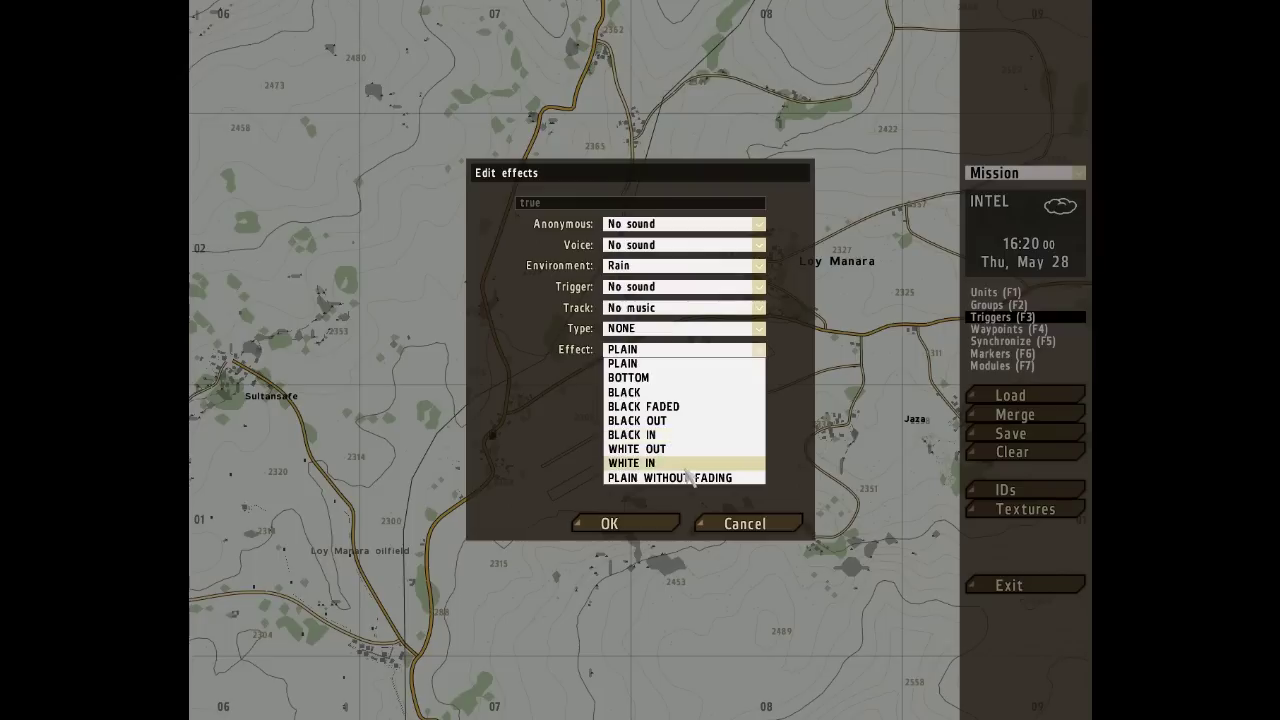
{"action": "left_click", "coordinate": [663, 362]}
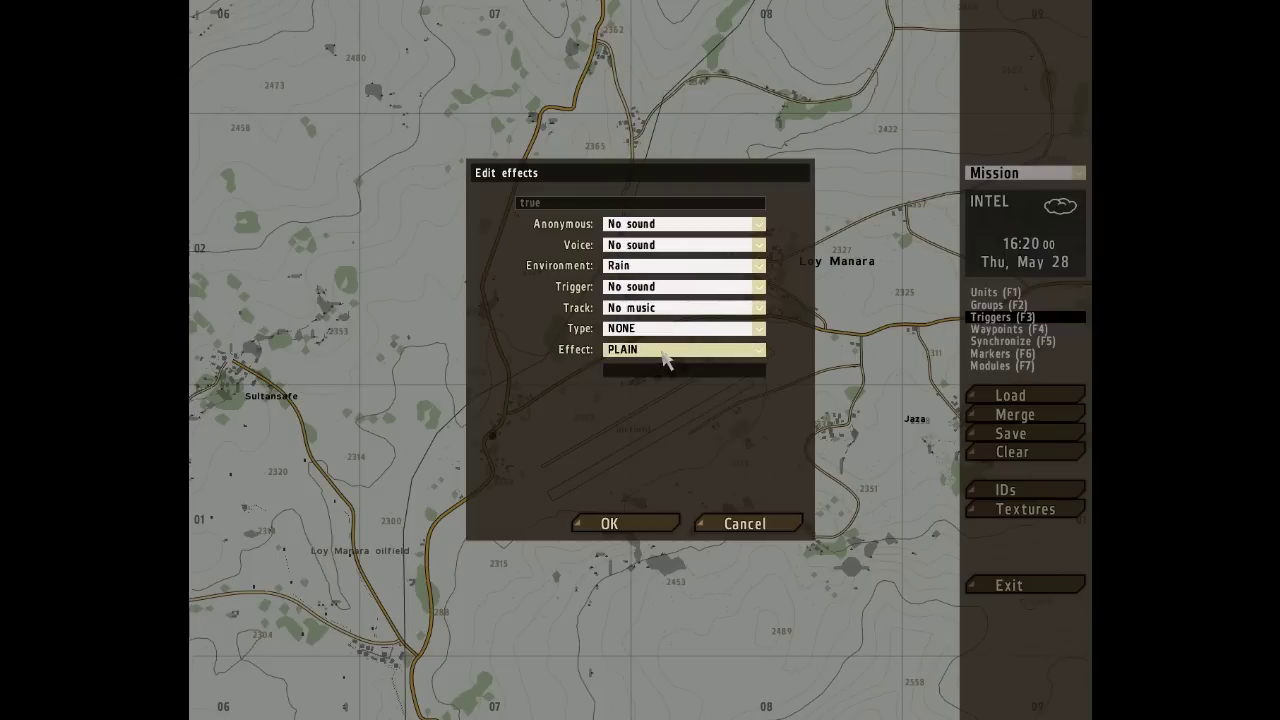